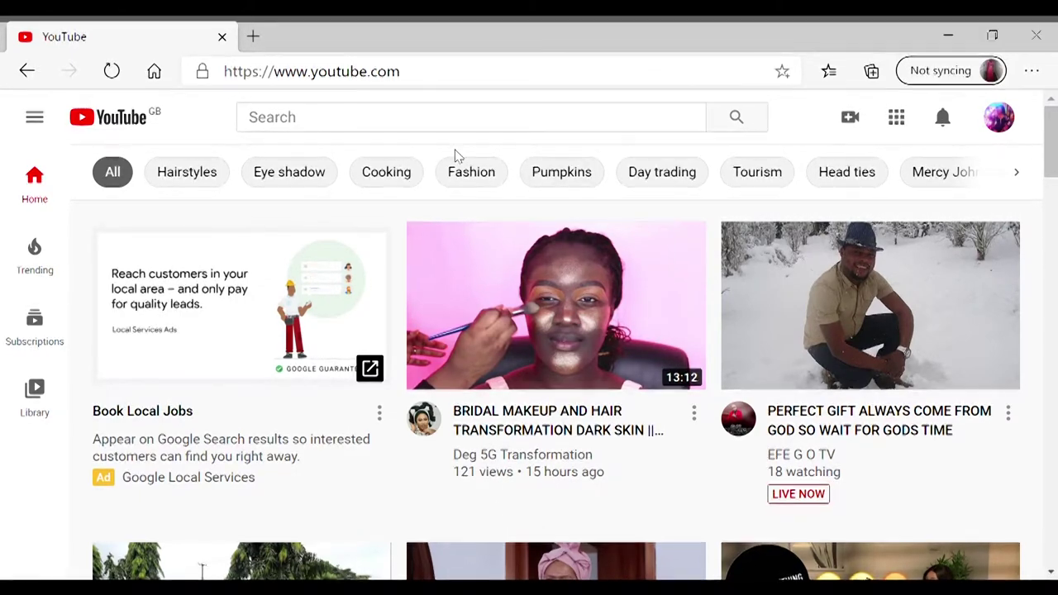
- Go from the YouTube home page to your channel, then into the YouTube Studio dashboard
key(ctrl+a)
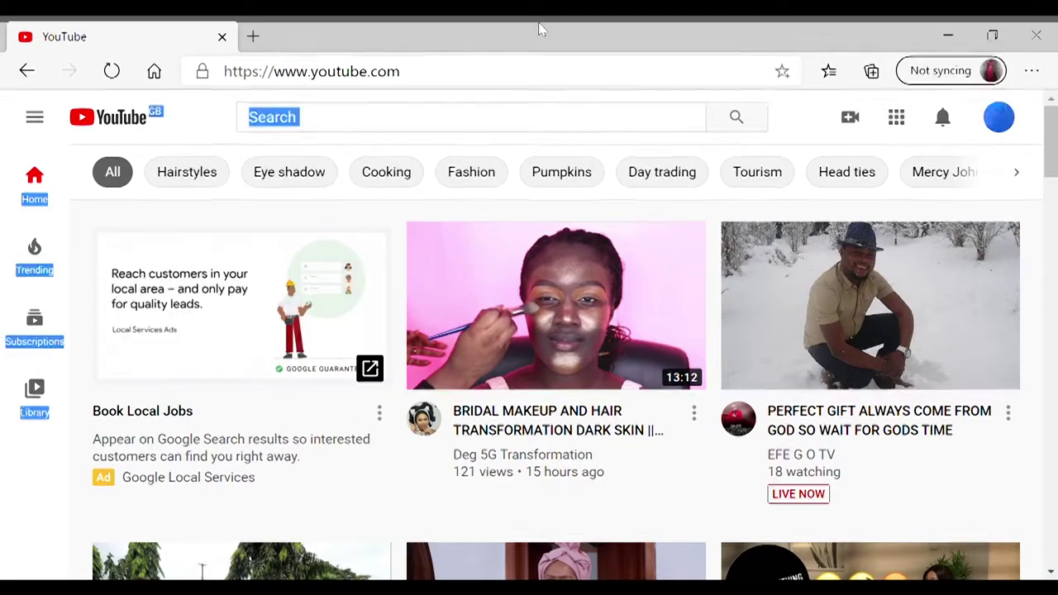
click(221, 169)
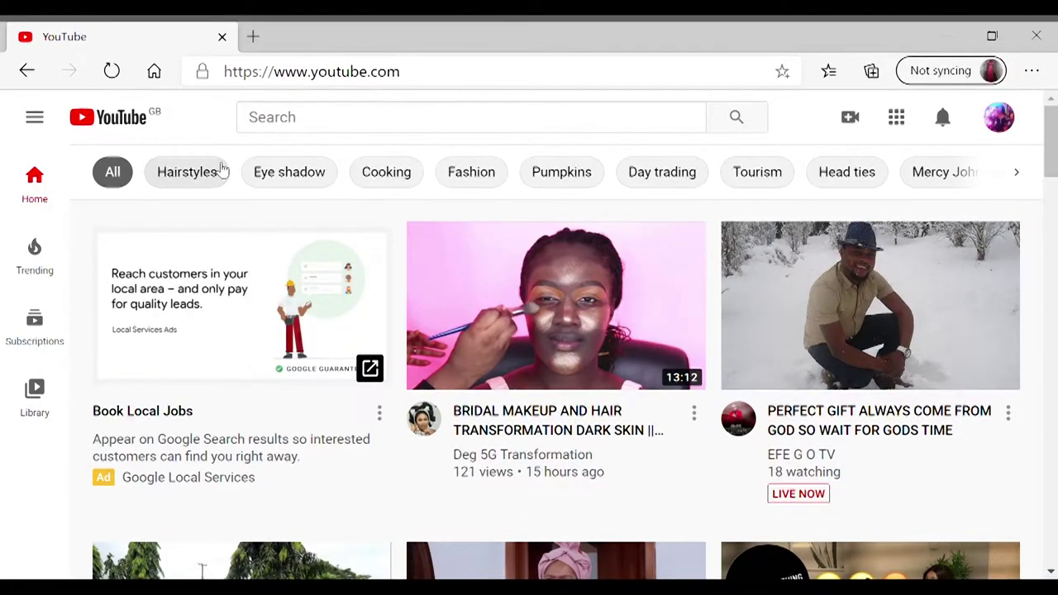
click(998, 116)
click(754, 223)
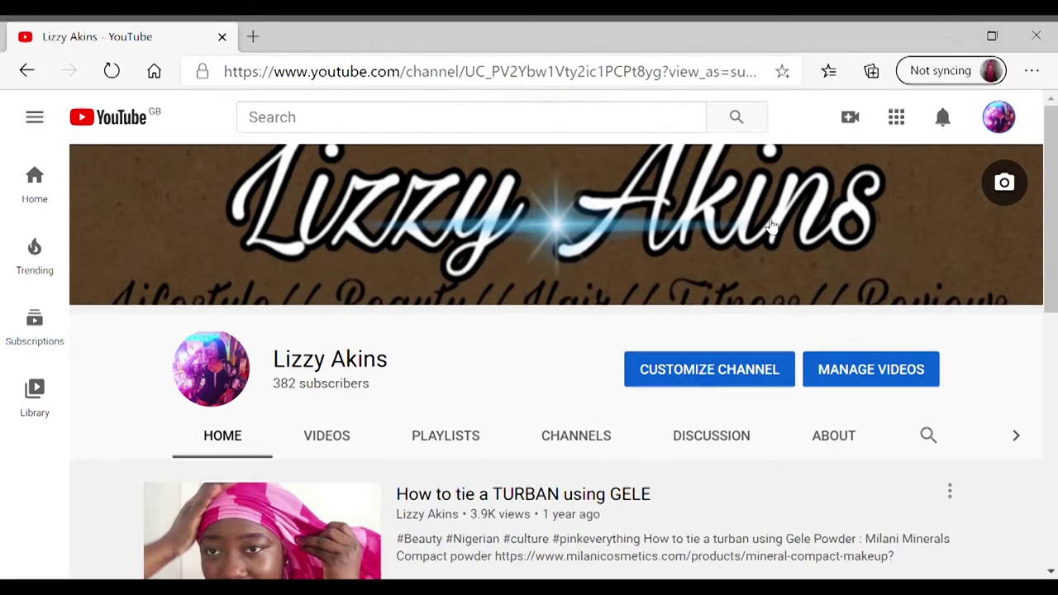
click(998, 116)
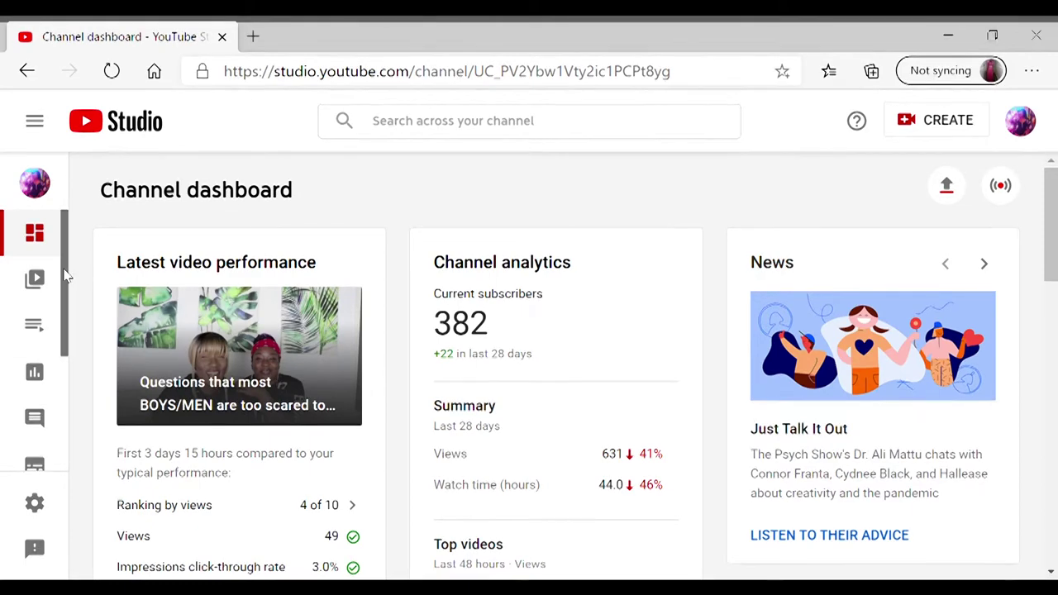
drag(66, 277, 71, 413)
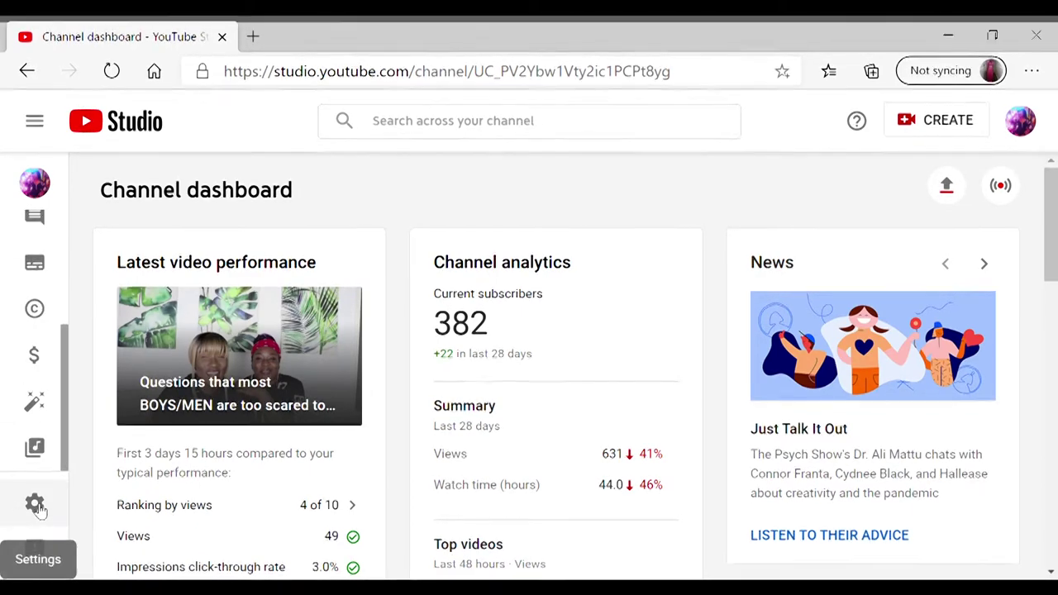
- Open Settings at Upload defaults, look at Advanced settings, then return to Basic info
click(35, 505)
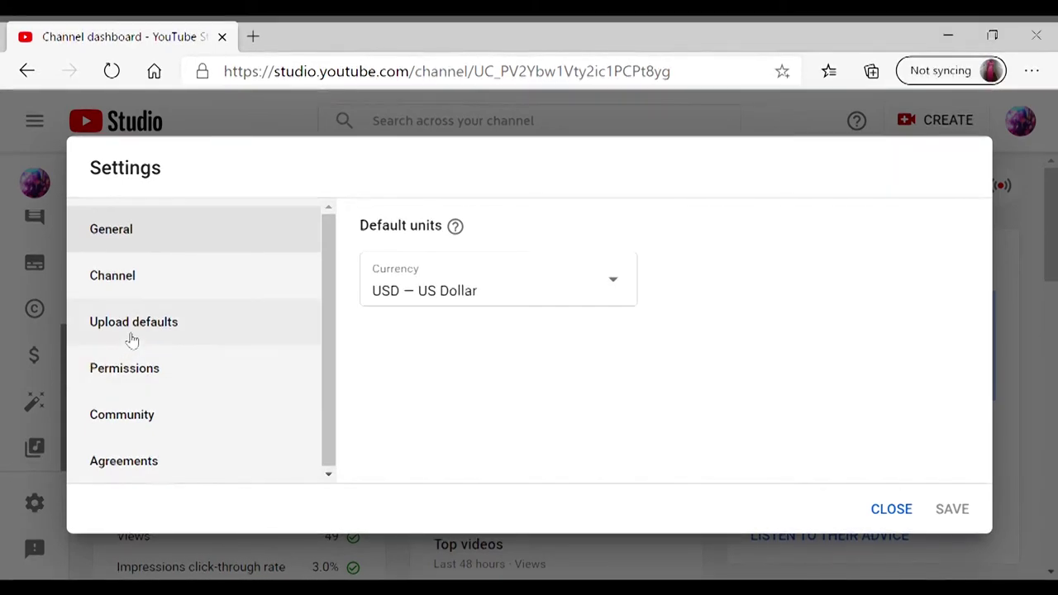
click(133, 335)
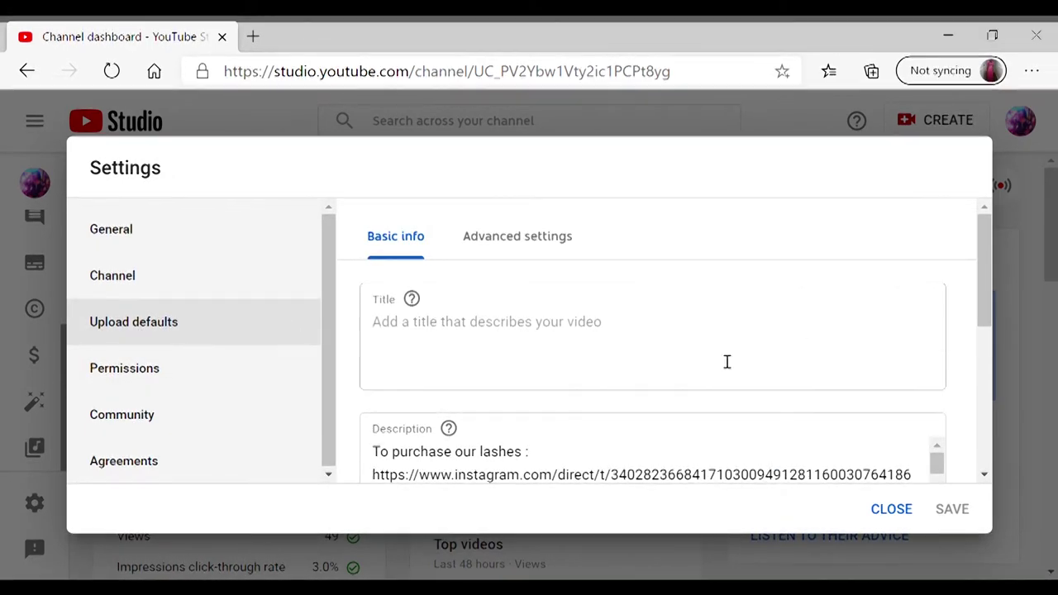
drag(983, 236, 1010, 429)
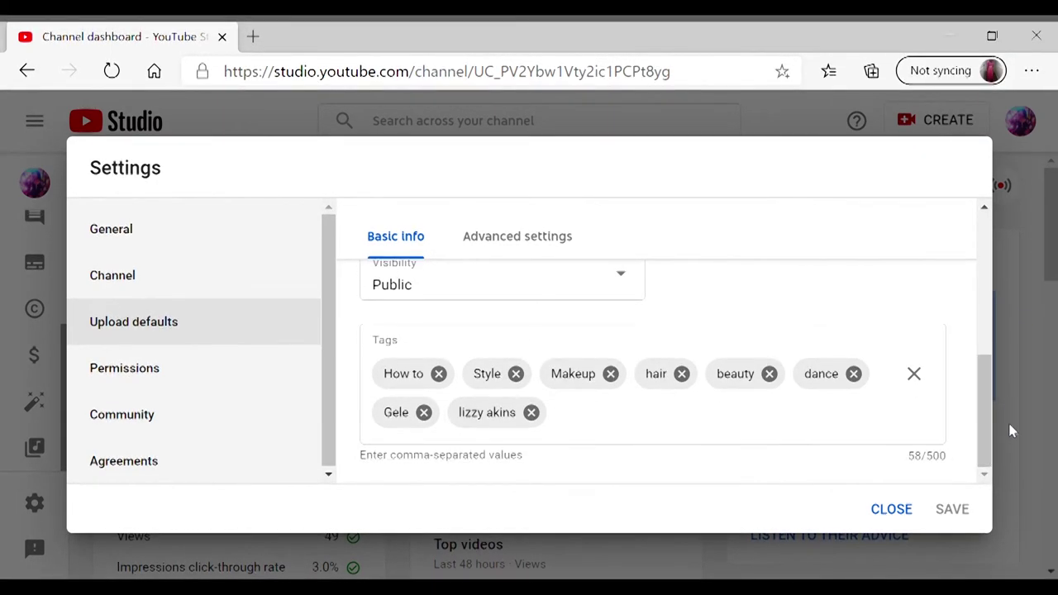
click(507, 238)
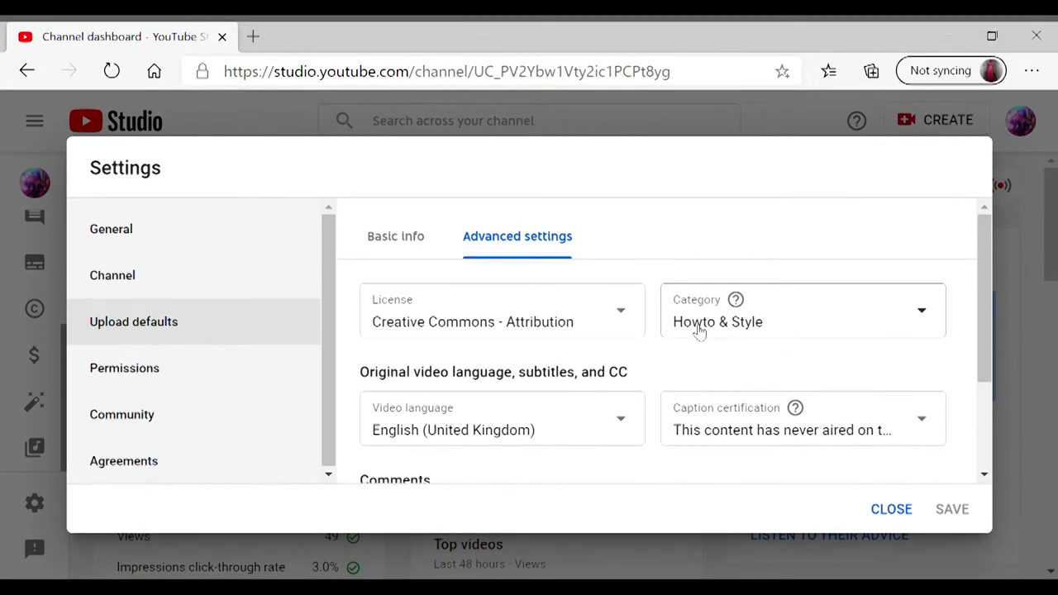
click(413, 239)
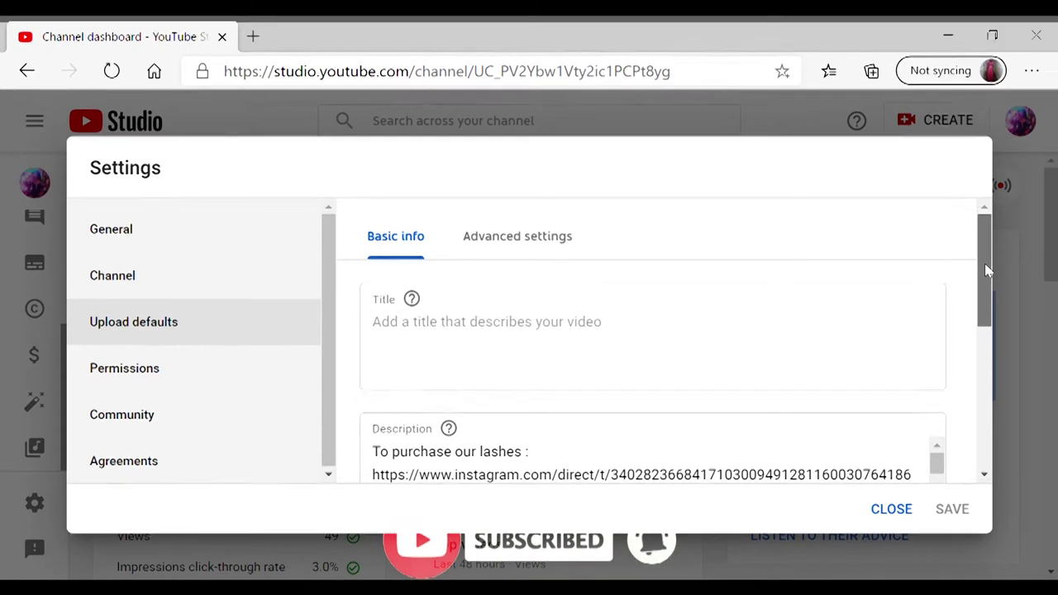
drag(988, 270, 986, 325)
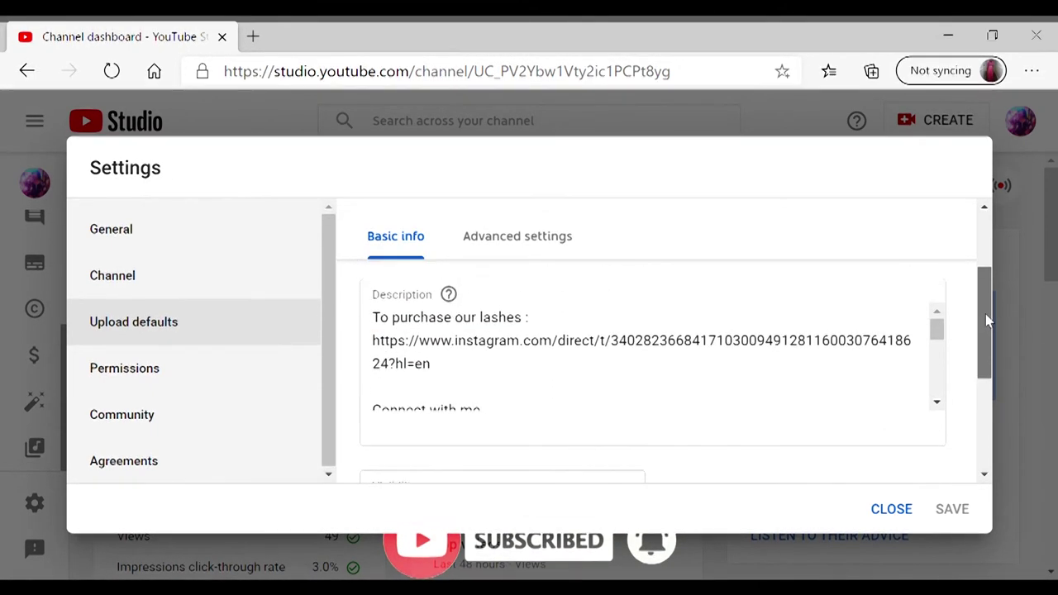
click(937, 326)
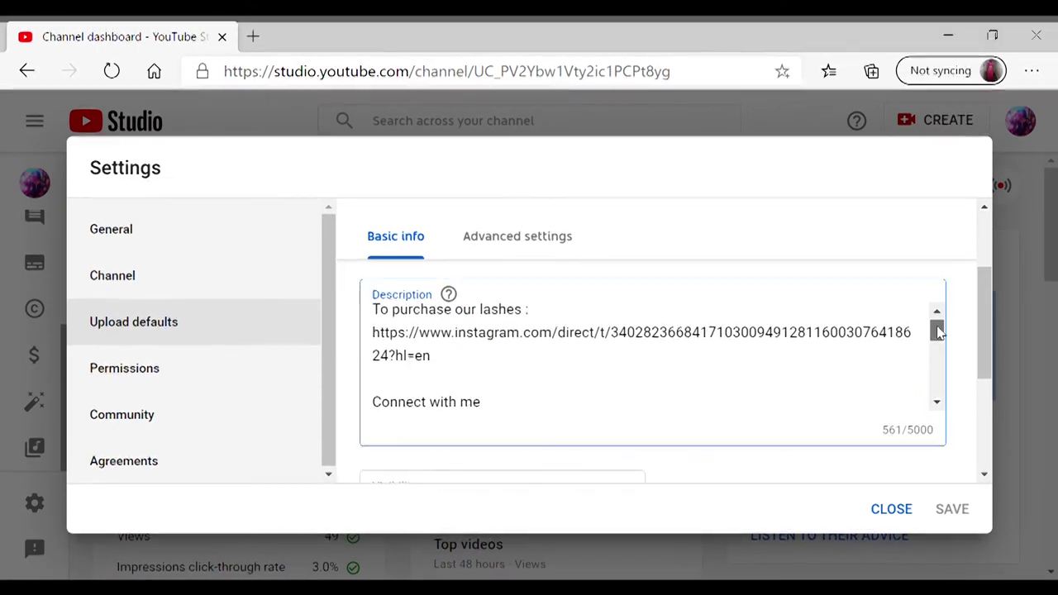
drag(938, 331, 938, 347)
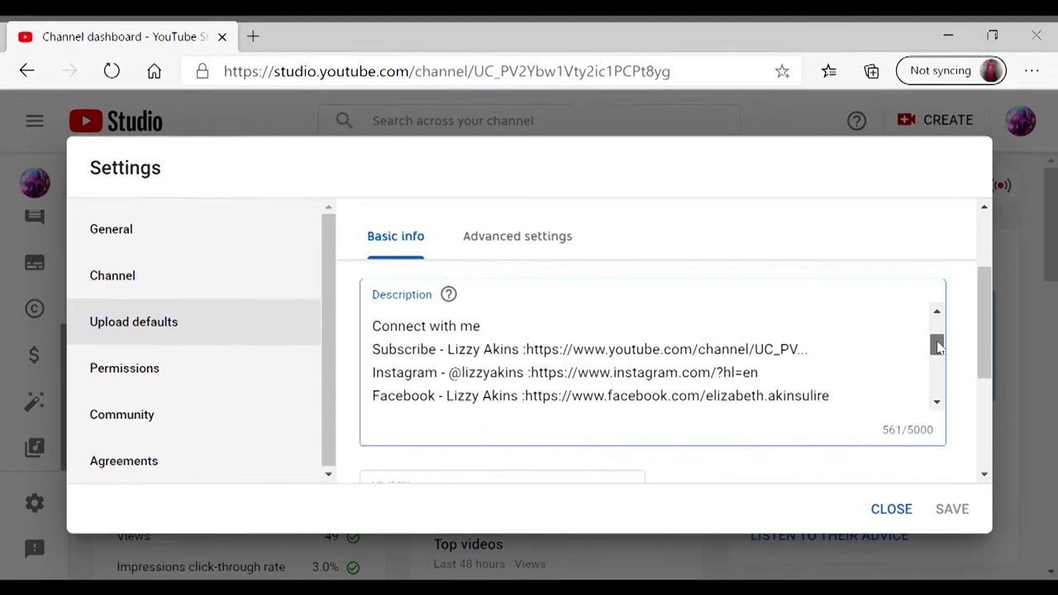
drag(938, 347, 938, 390)
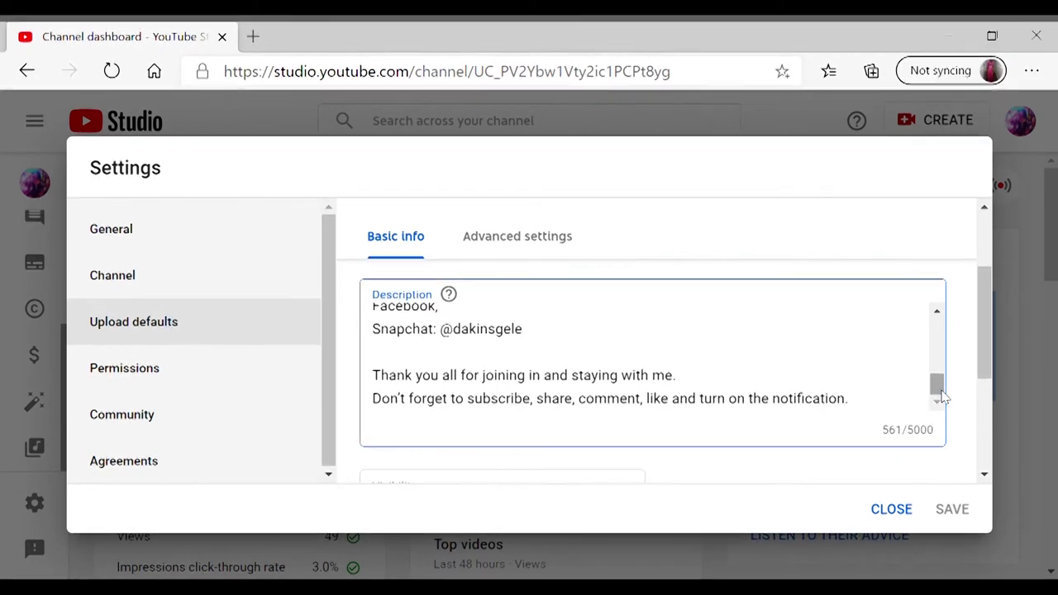
click(991, 340)
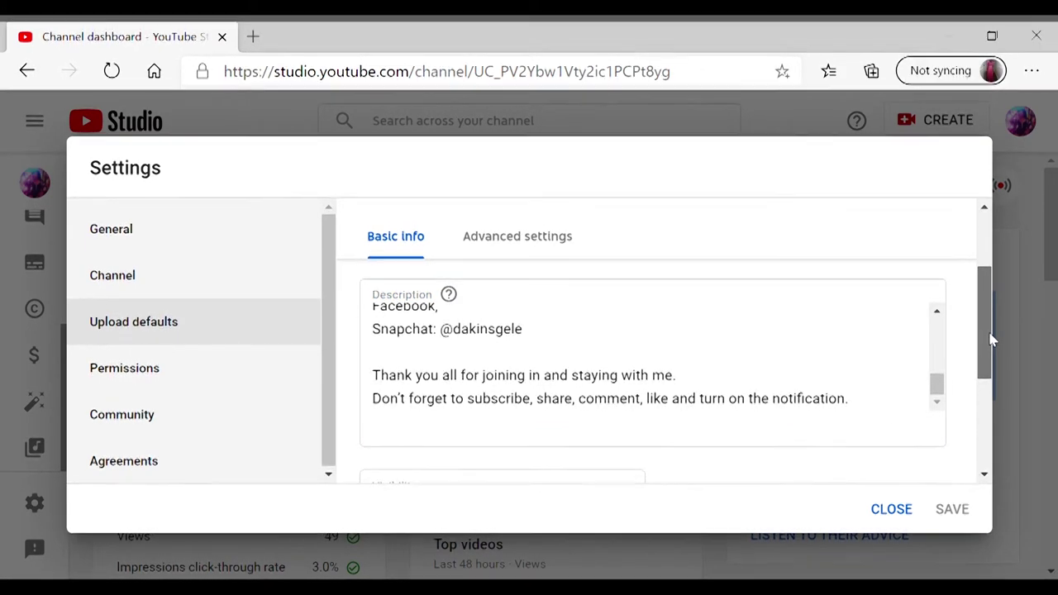
drag(992, 341, 985, 414)
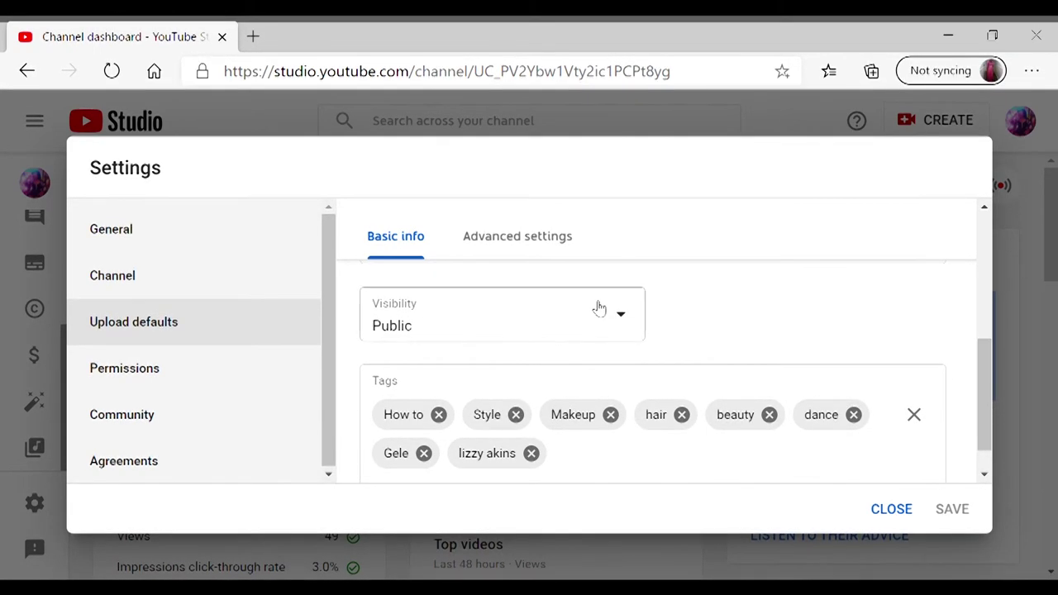
- Keep the default visibility as Public and scroll down through the Basic info defaults
click(624, 314)
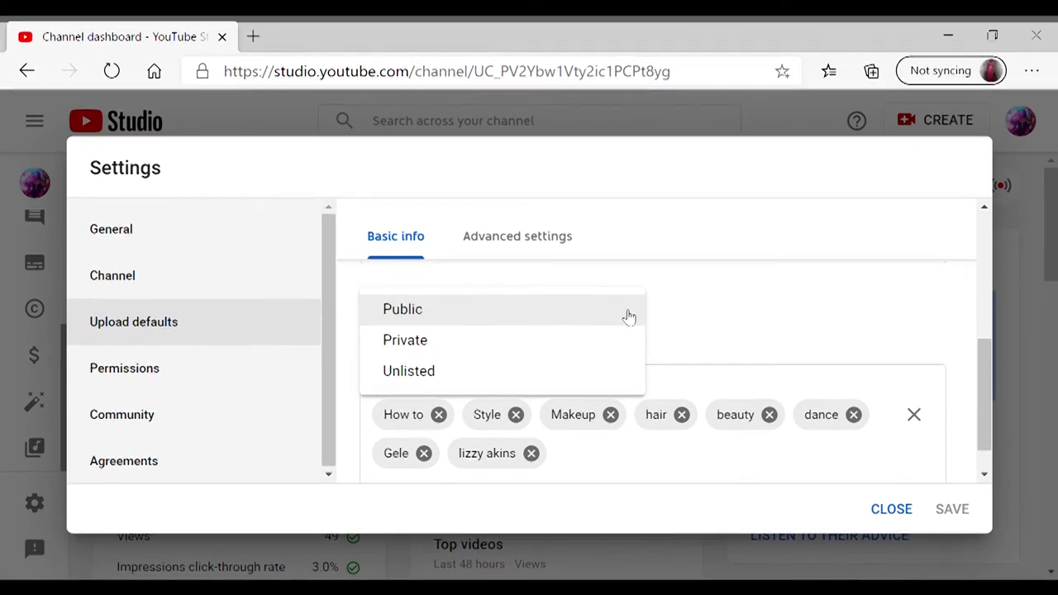
click(704, 306)
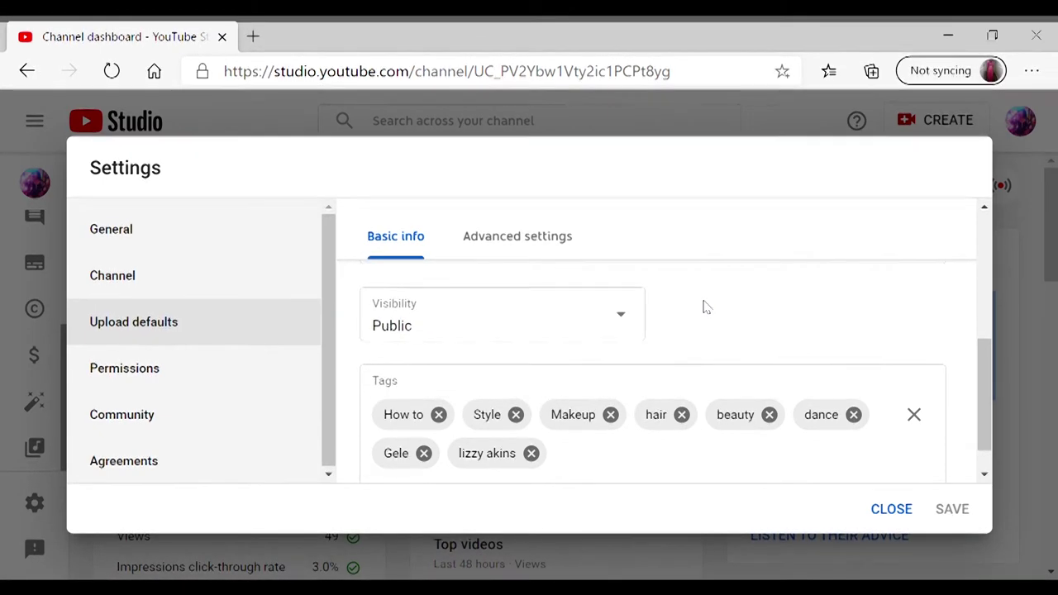
drag(704, 307, 893, 373)
scroll(976, 371, down, 1)
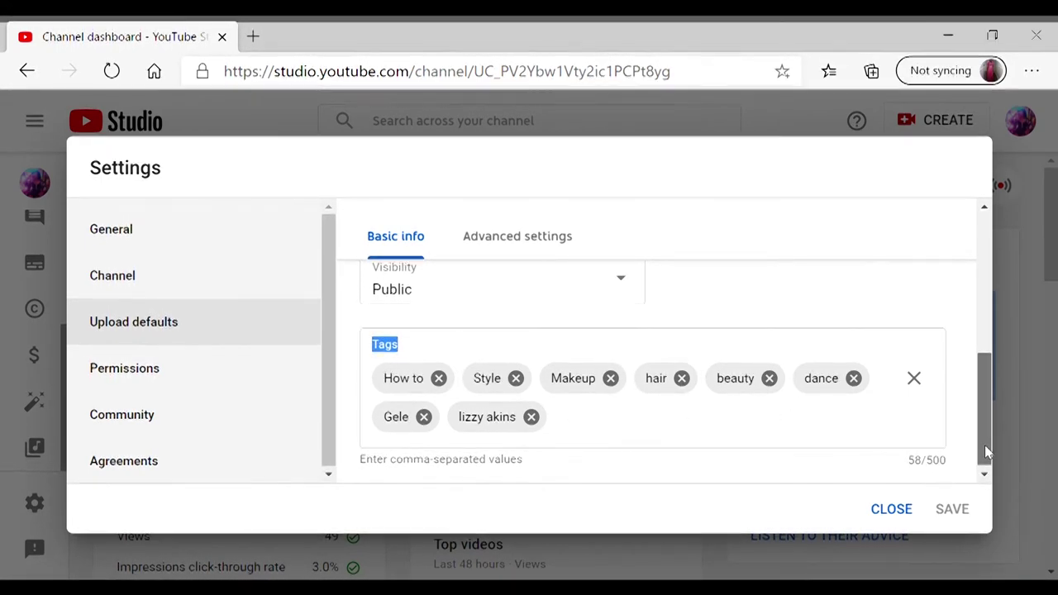
drag(984, 445, 598, 189)
- Set the default video category to Howto & Style under Advanced settings
click(548, 241)
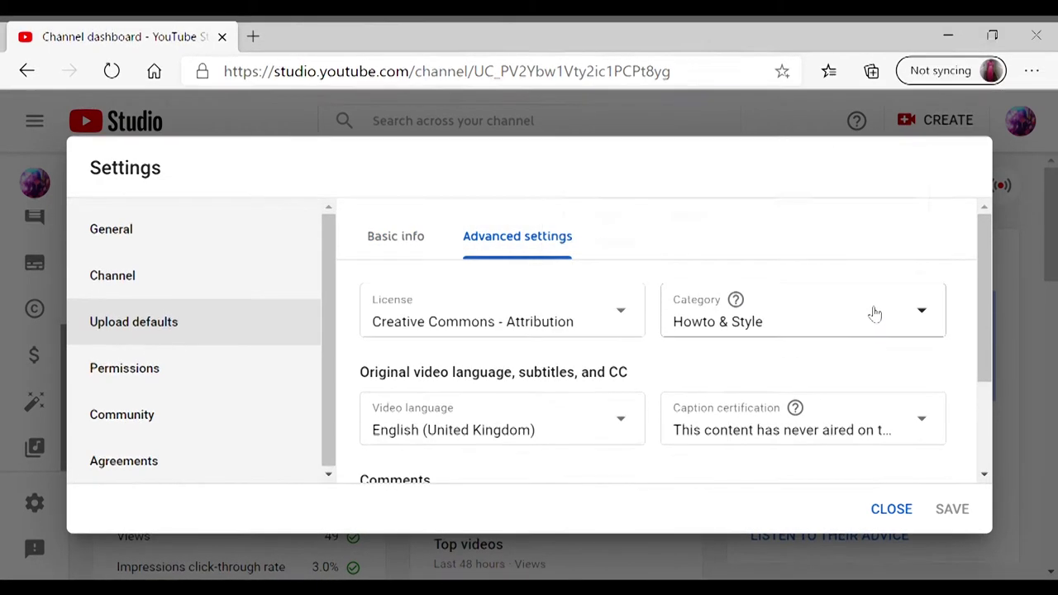
click(925, 312)
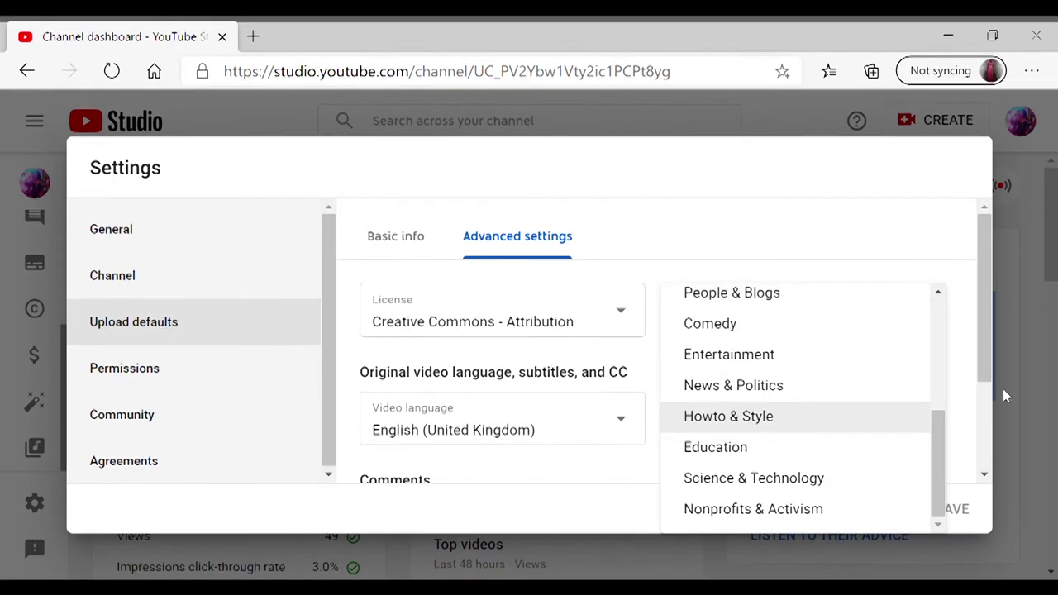
drag(943, 430, 940, 304)
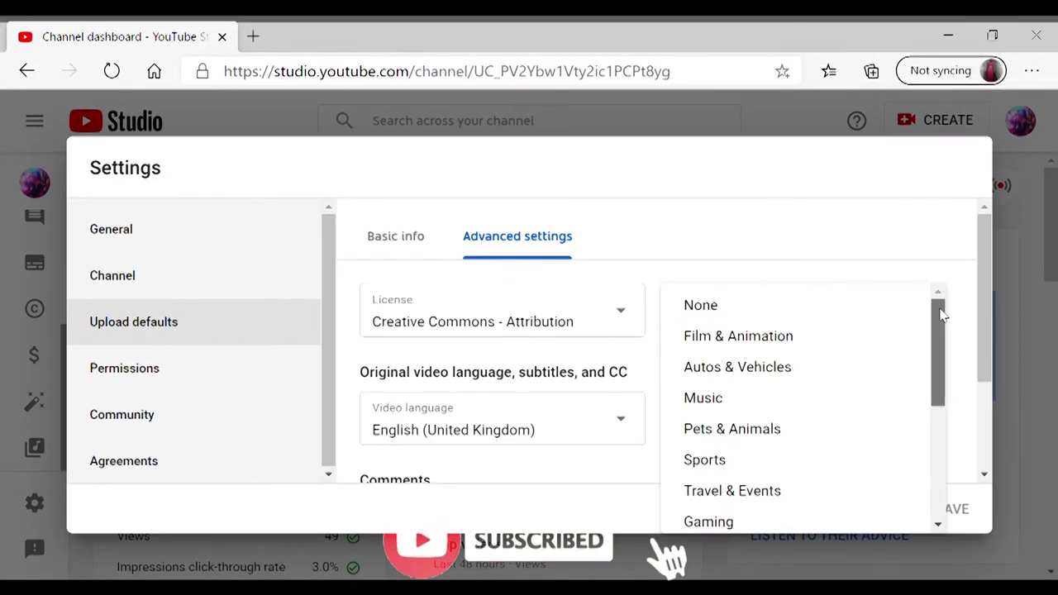
drag(941, 314, 940, 394)
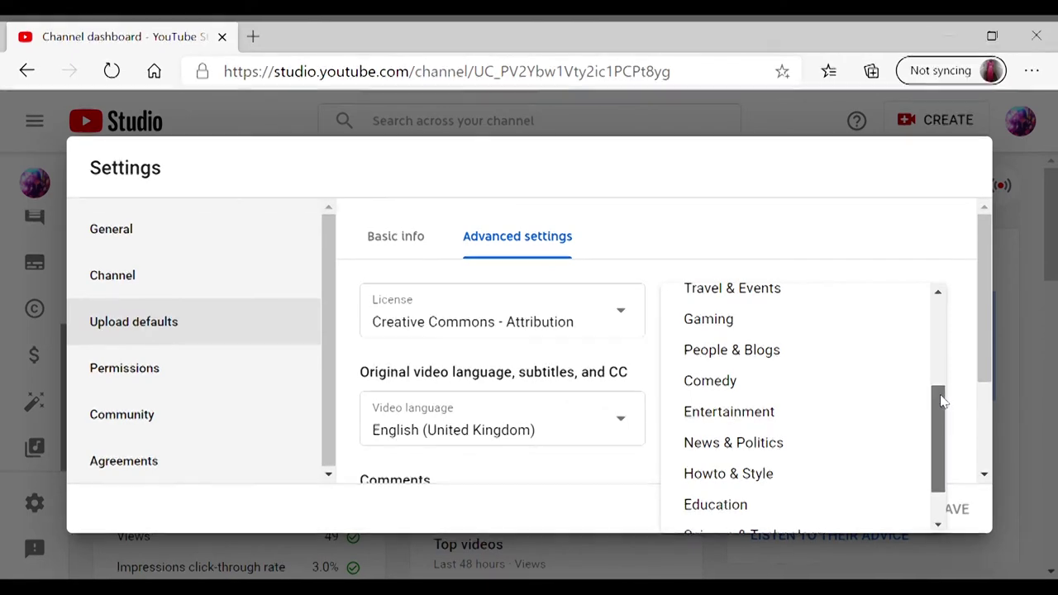
drag(939, 394, 942, 428)
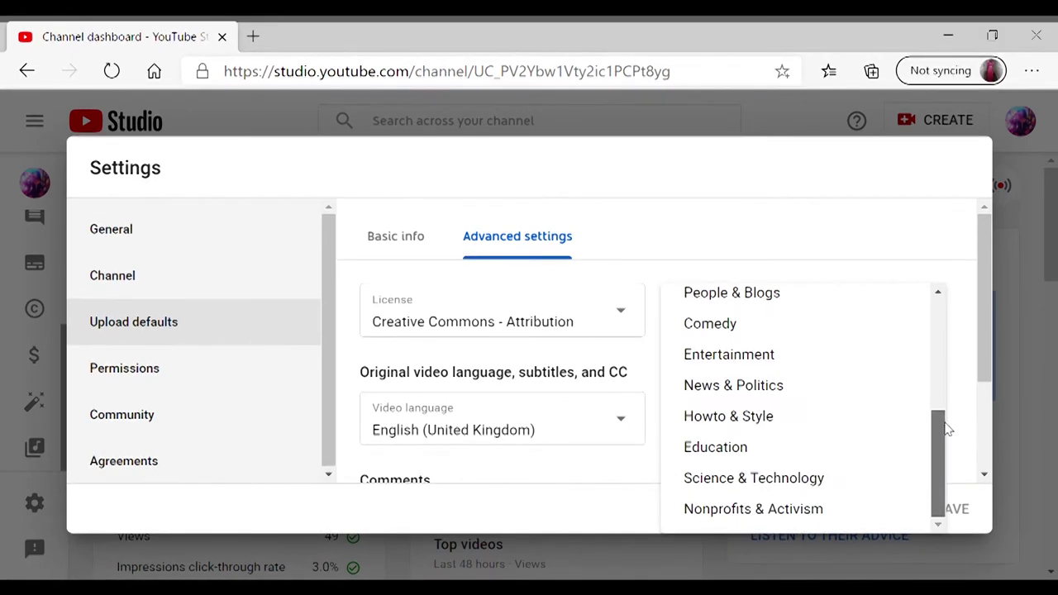
click(818, 422)
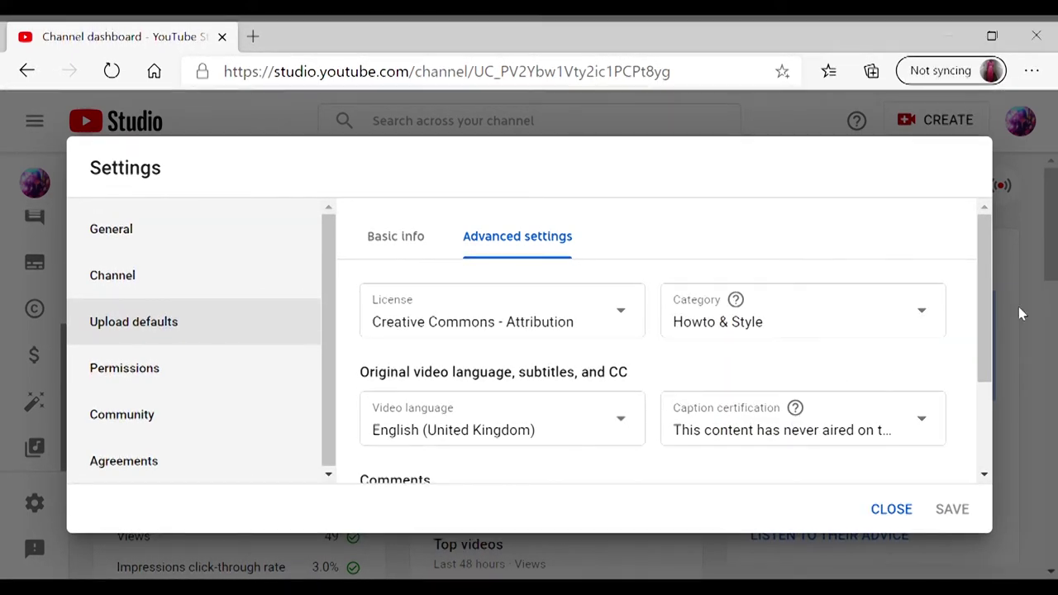
drag(986, 304, 977, 359)
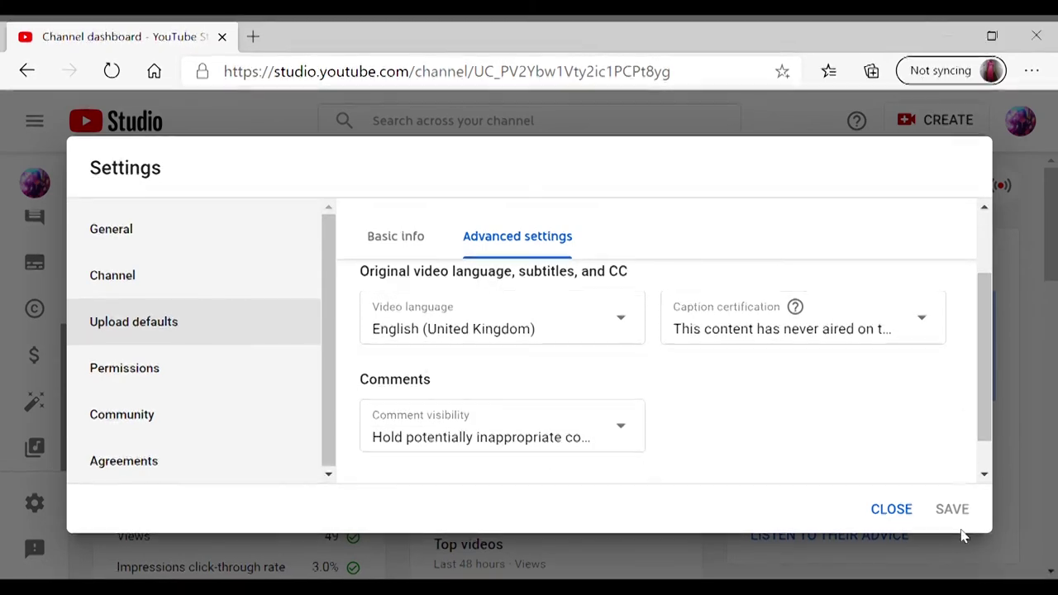
- Back in Basic info, delete the last name tag chip after Gele
click(409, 237)
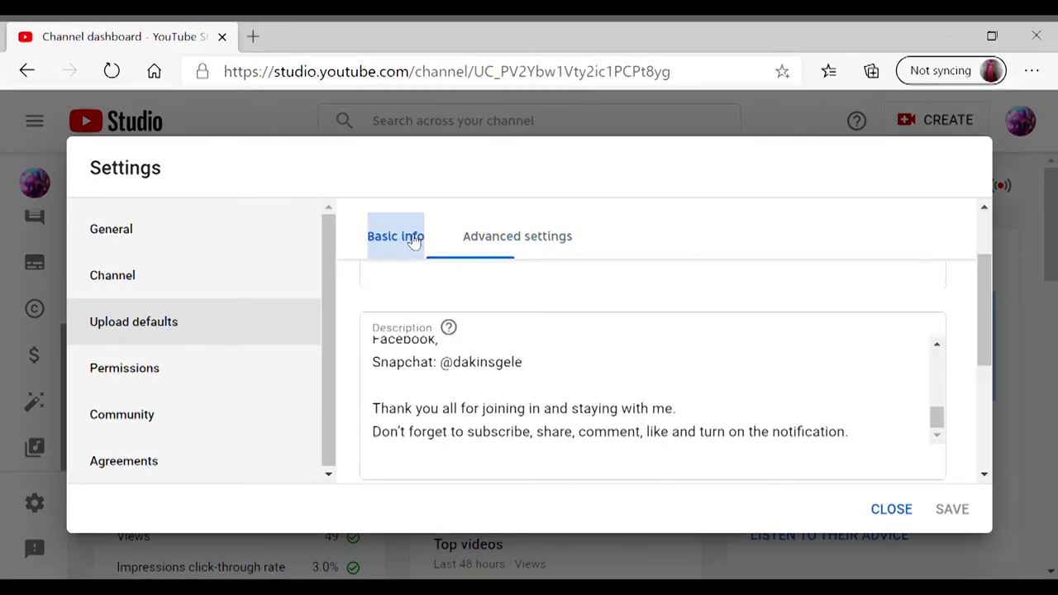
click(936, 405)
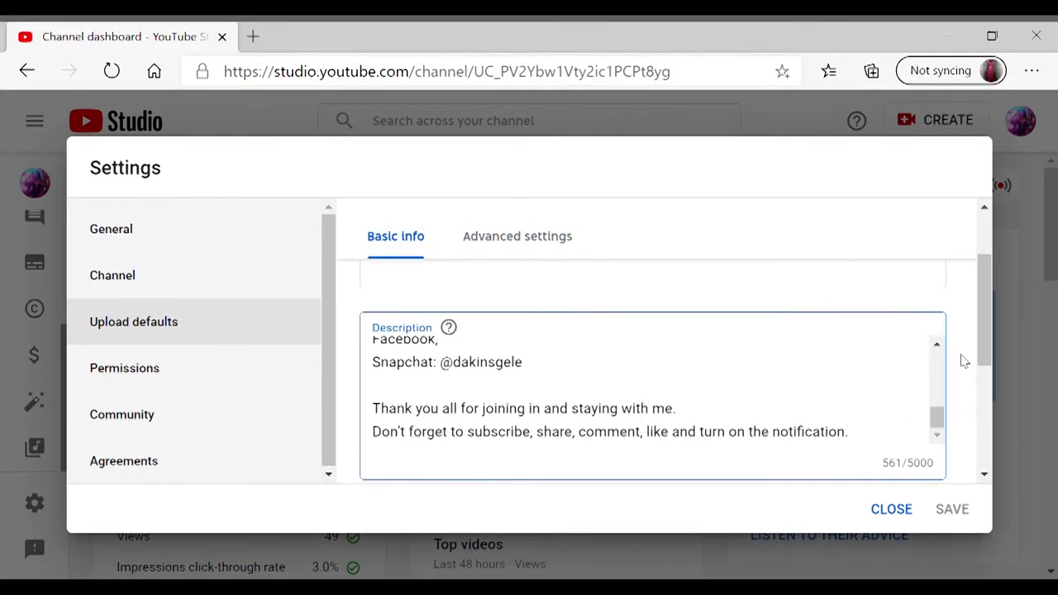
drag(986, 335, 986, 438)
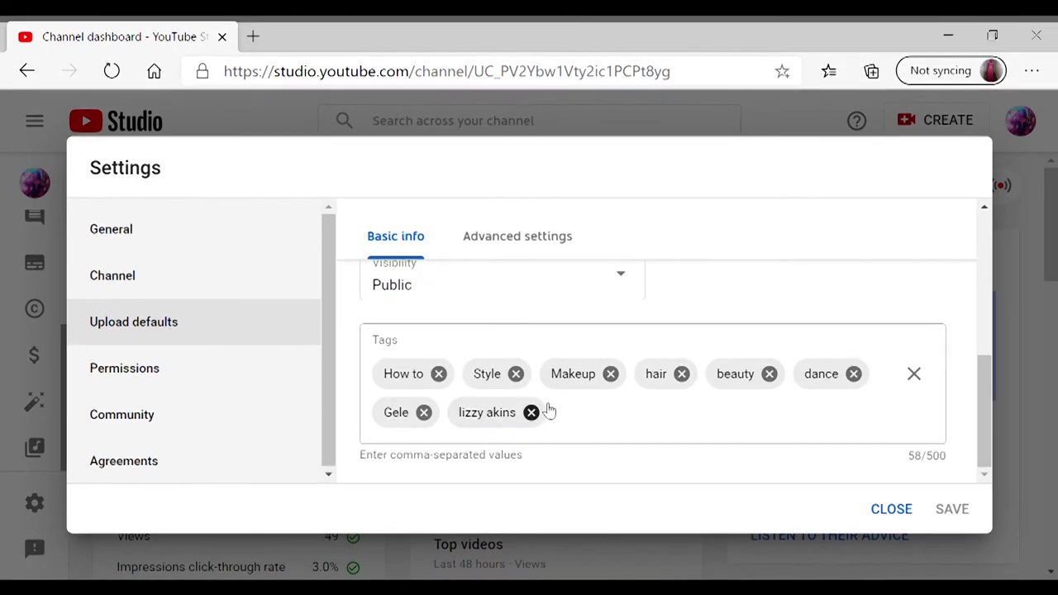
click(531, 411)
- Re-enter the person's name tag with a capitalised surname and a comma, then save the defaults
click(536, 424)
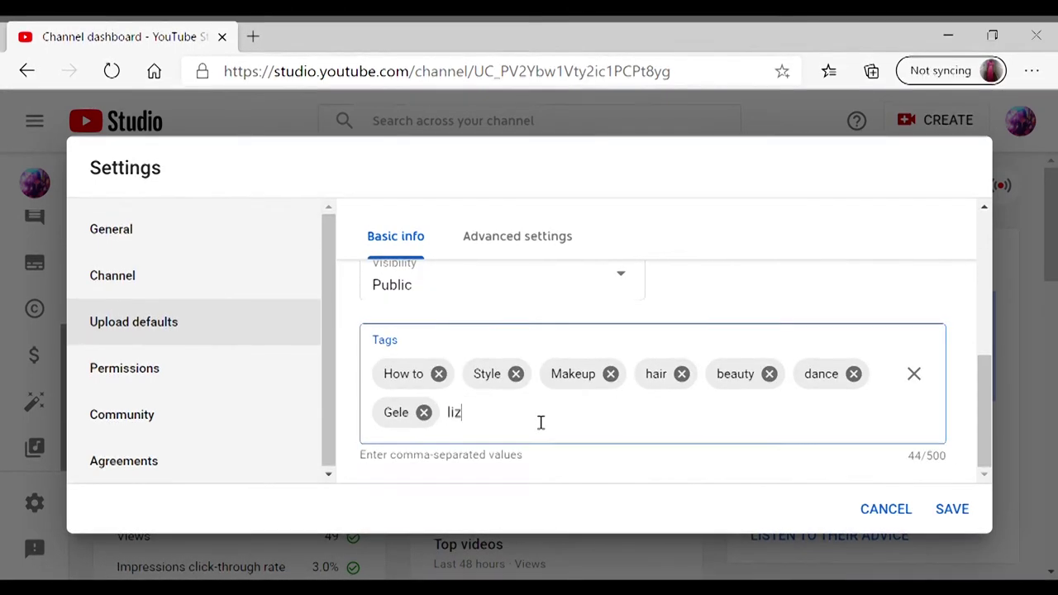
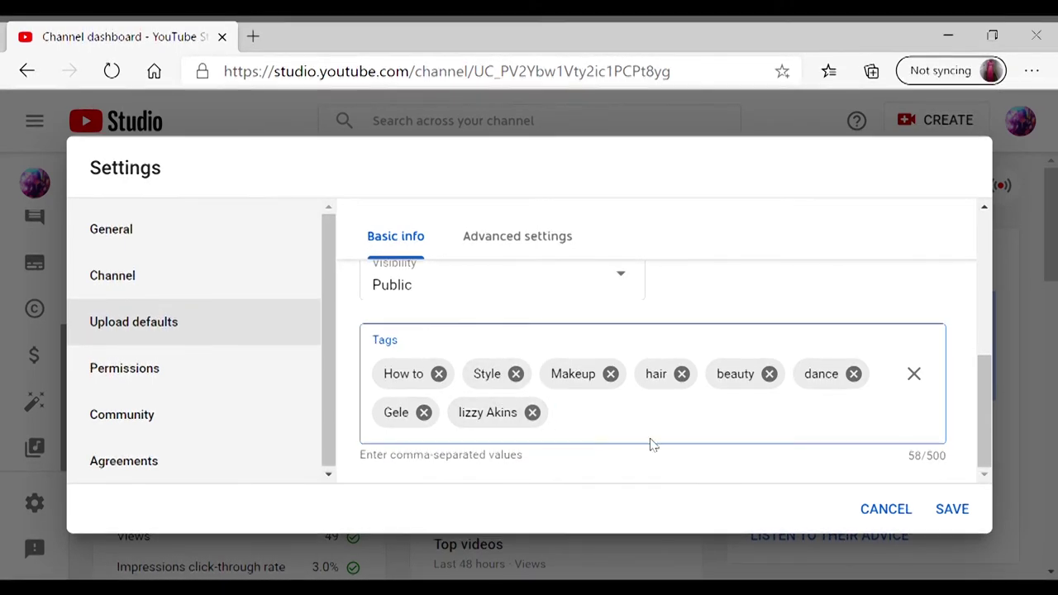
click(984, 409)
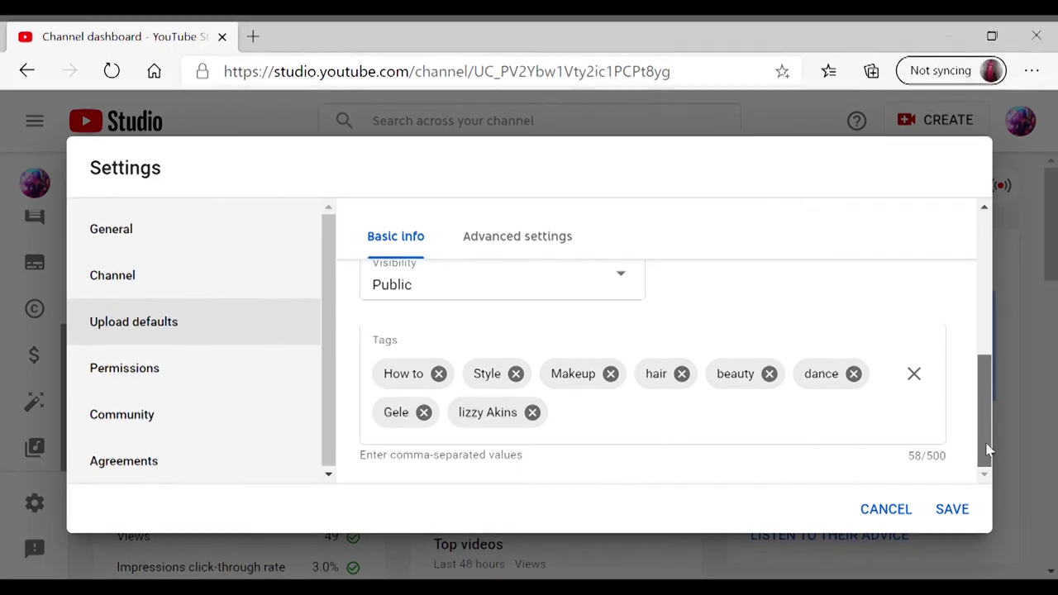
click(950, 510)
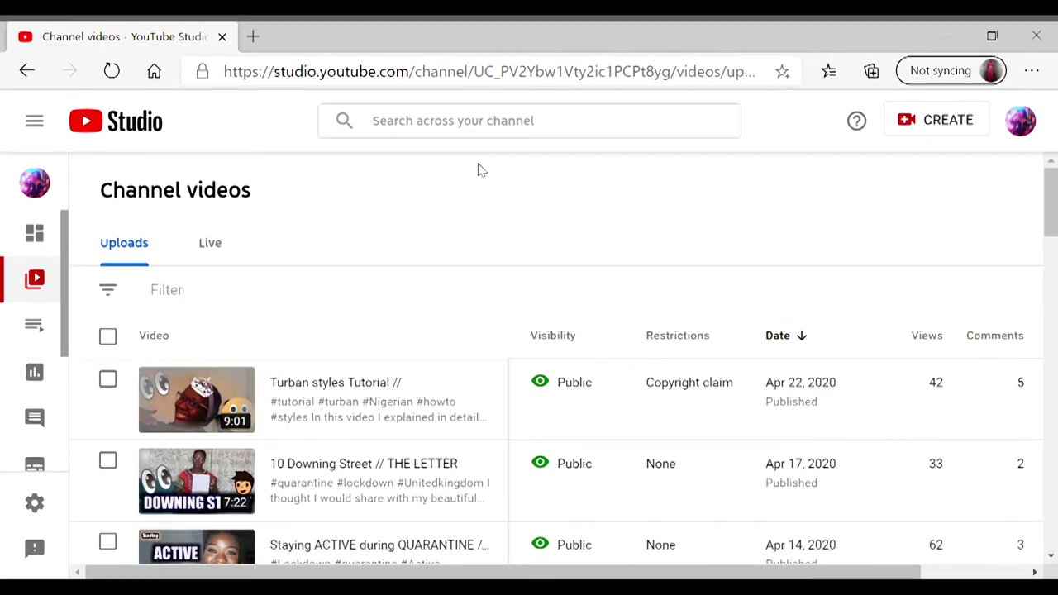
- Scroll down the Channel videos list to review the uploads
scroll(34, 330, down, 3)
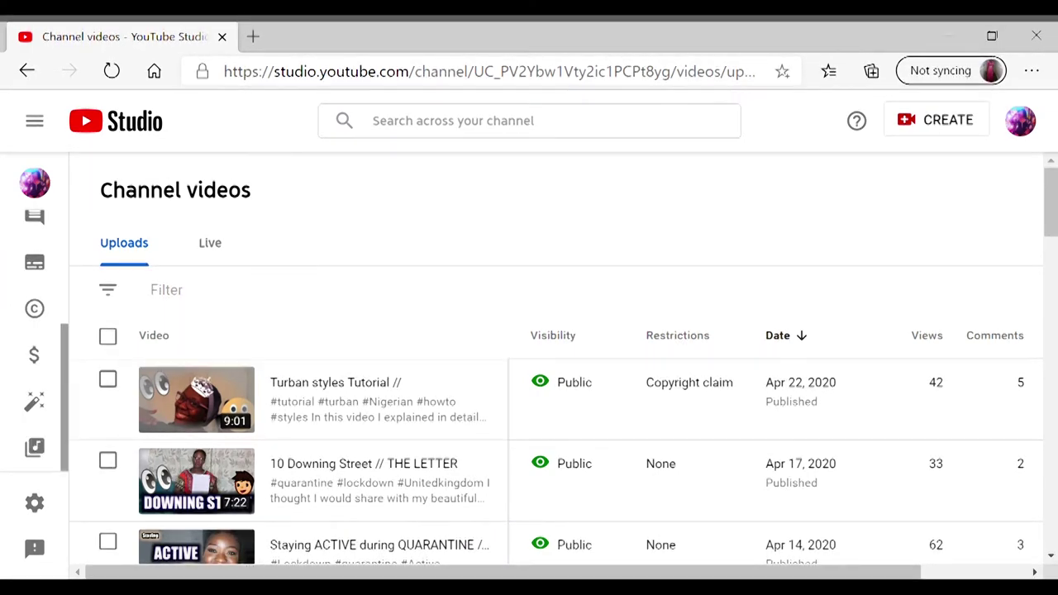